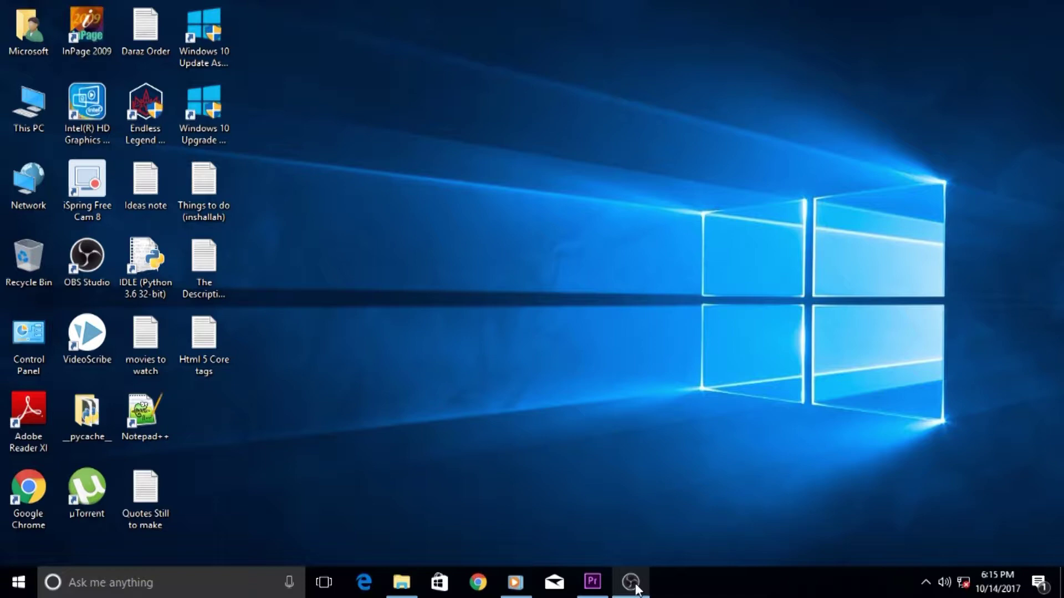
# Step: Search the effects for "beve" and apply the Bevel Edges Thin preset to the video clip on V1
pyautogui.click(631, 582)
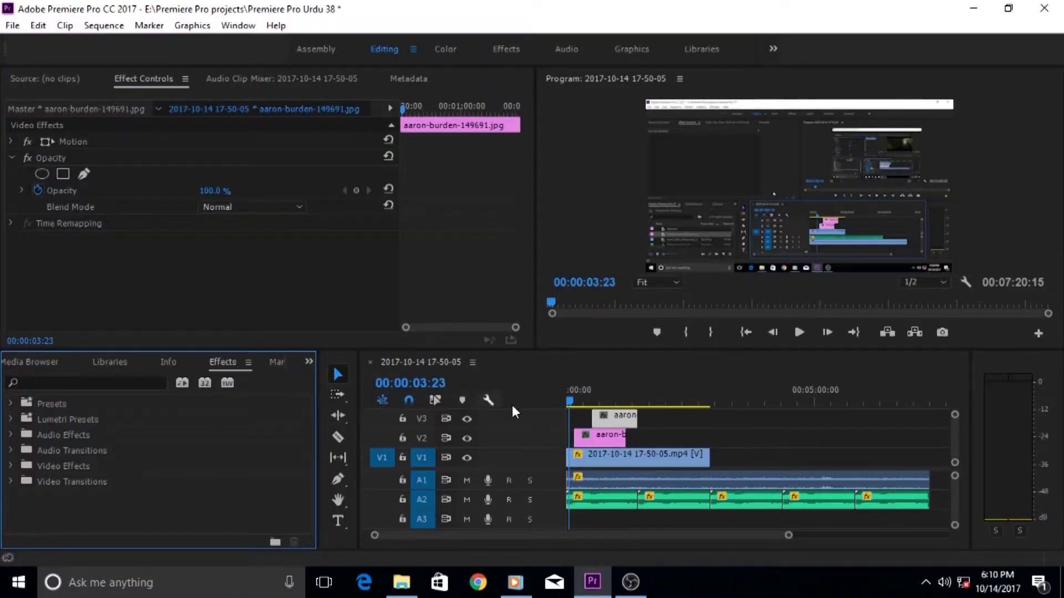
pyautogui.click(87, 382)
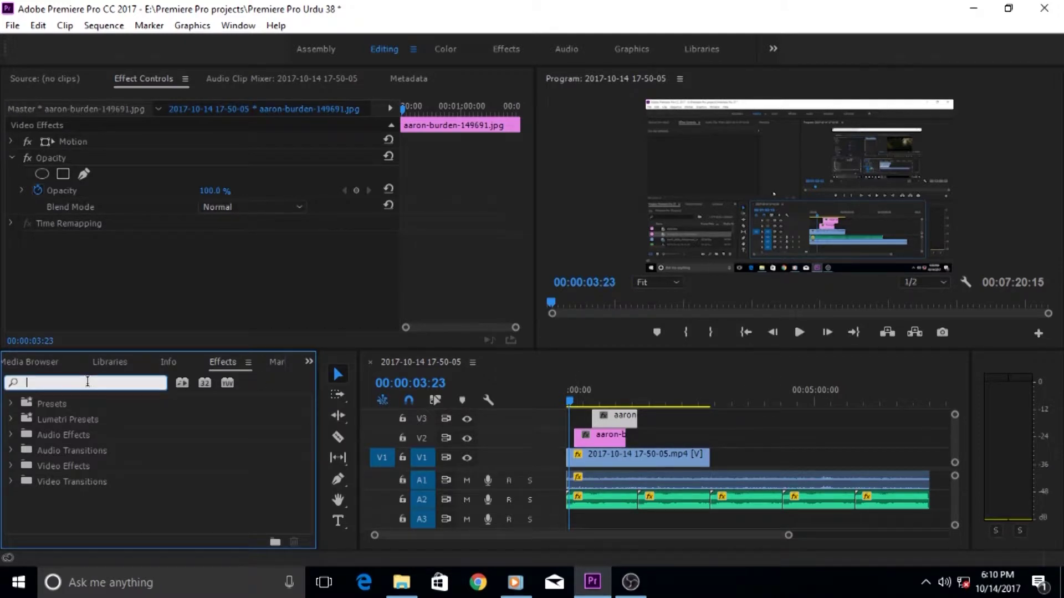
pyautogui.write('be')
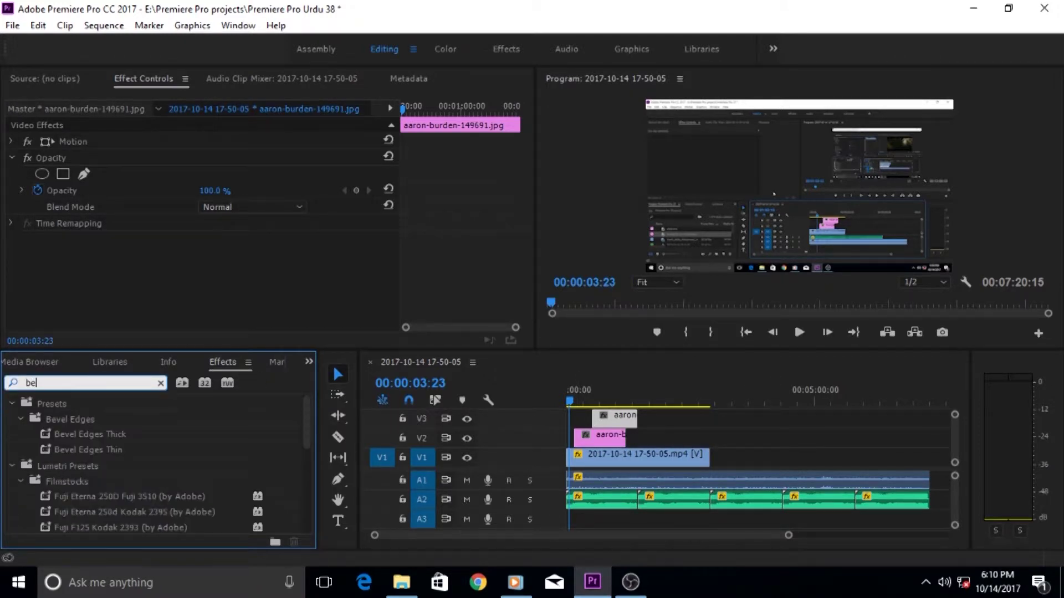
pyautogui.write('vel')
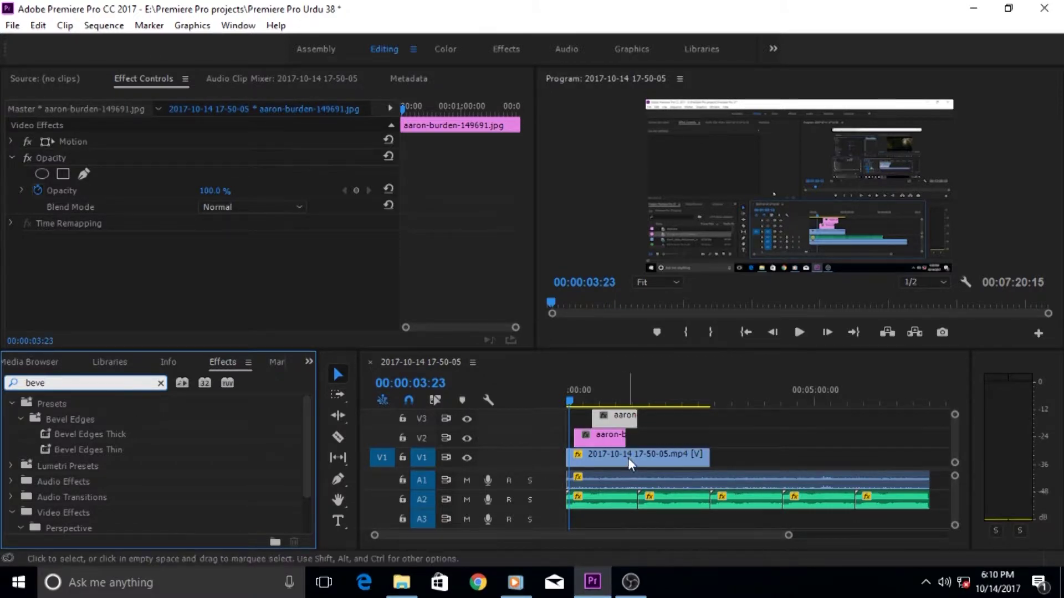
pyautogui.click(600, 454)
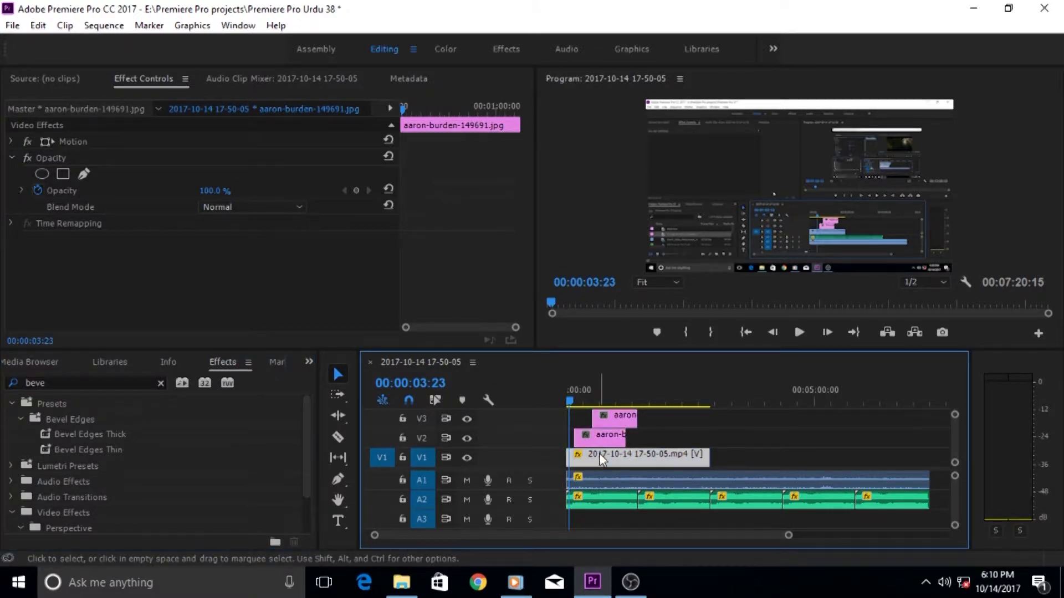
pyautogui.click(47, 451)
pyautogui.moveTo(46, 448); pyautogui.dragTo(590, 457)
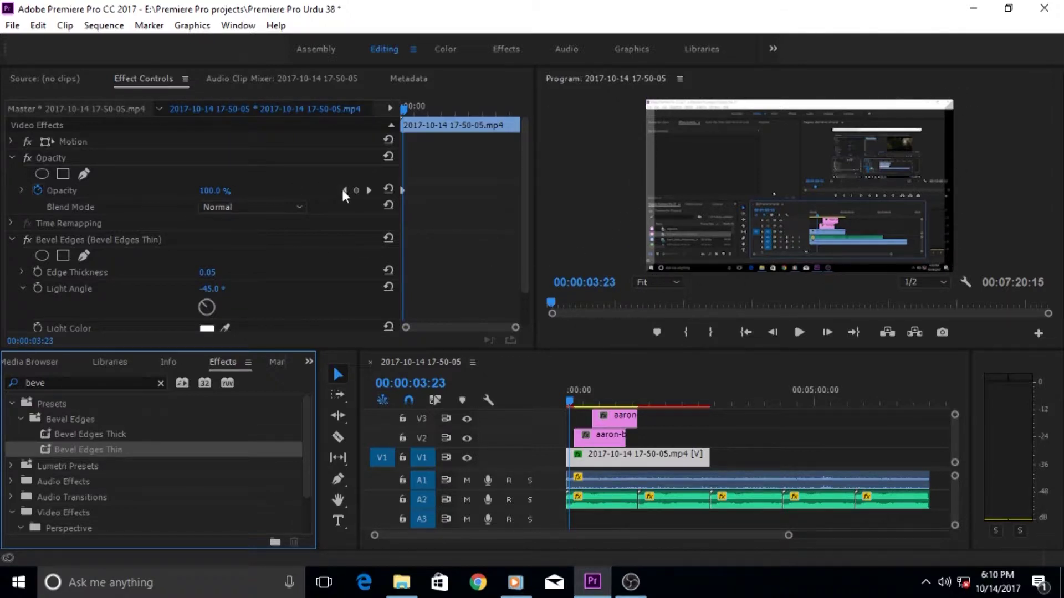
# Step: Scale the V1 video clip to 58 and set its horizontal position to 583
pyautogui.click(11, 142)
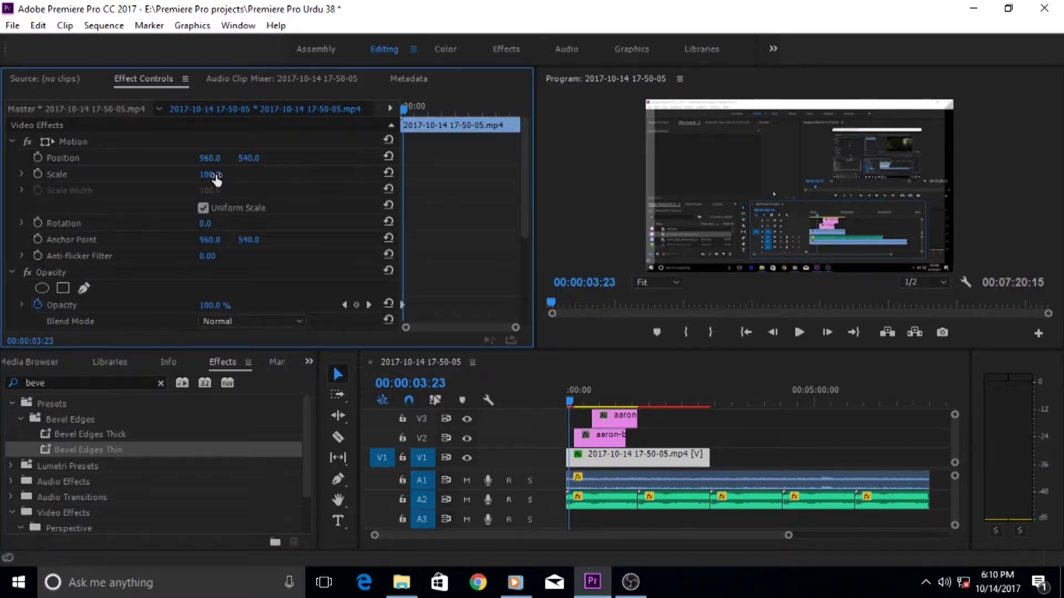
pyautogui.moveTo(216, 175); pyautogui.dragTo(135, 169)
# Step: Apply the Bevel Edges Thin preset twice to the image clip on V2
pyautogui.moveTo(570, 397); pyautogui.dragTo(579, 398)
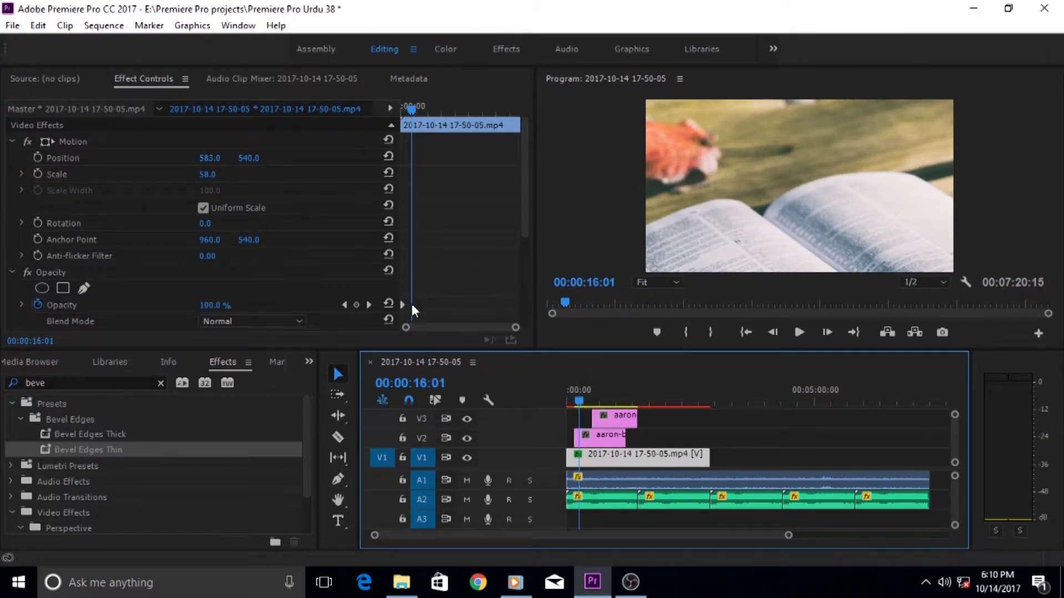
pyautogui.moveTo(62, 447); pyautogui.dragTo(595, 440)
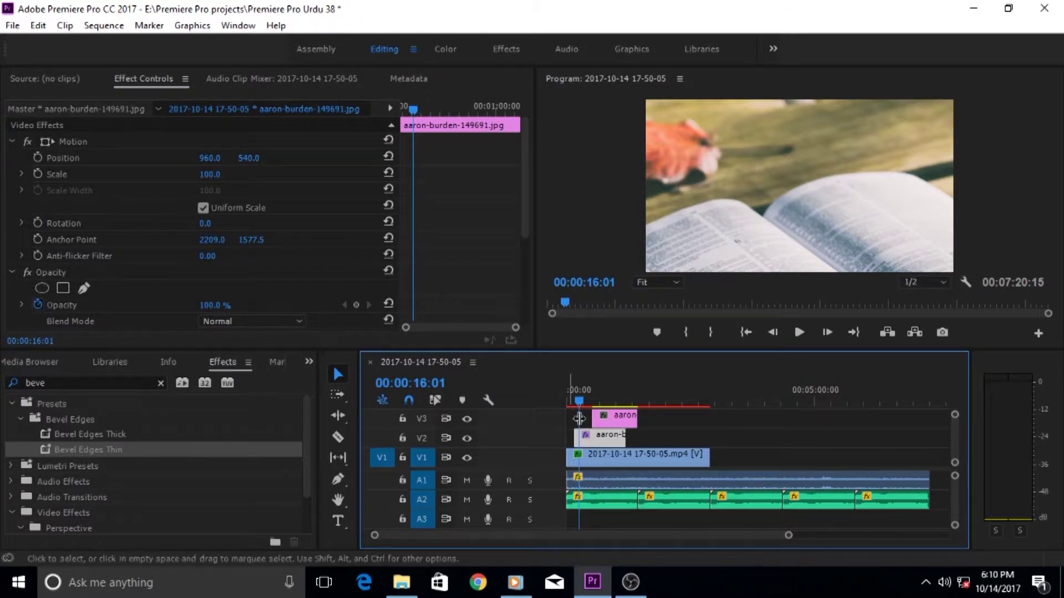
pyautogui.click(48, 452)
pyautogui.moveTo(49, 452); pyautogui.dragTo(601, 438)
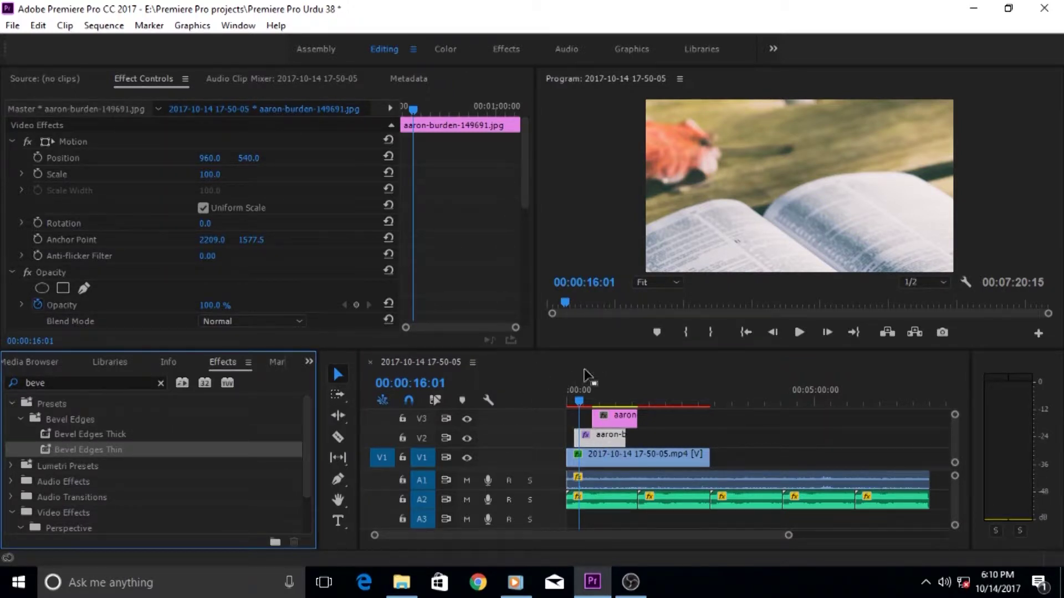
pyautogui.click(738, 189)
# Step: Fit the V2 image clip to the frame size, then scale it to 74 with a horizontal position of 1346
pyautogui.rightClick(609, 440)
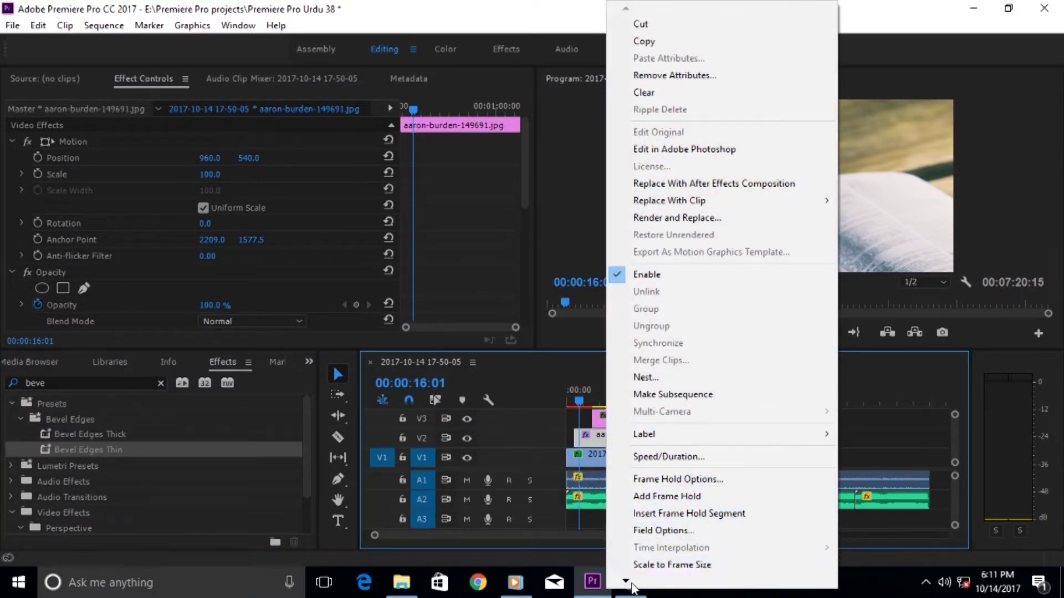
pyautogui.click(672, 564)
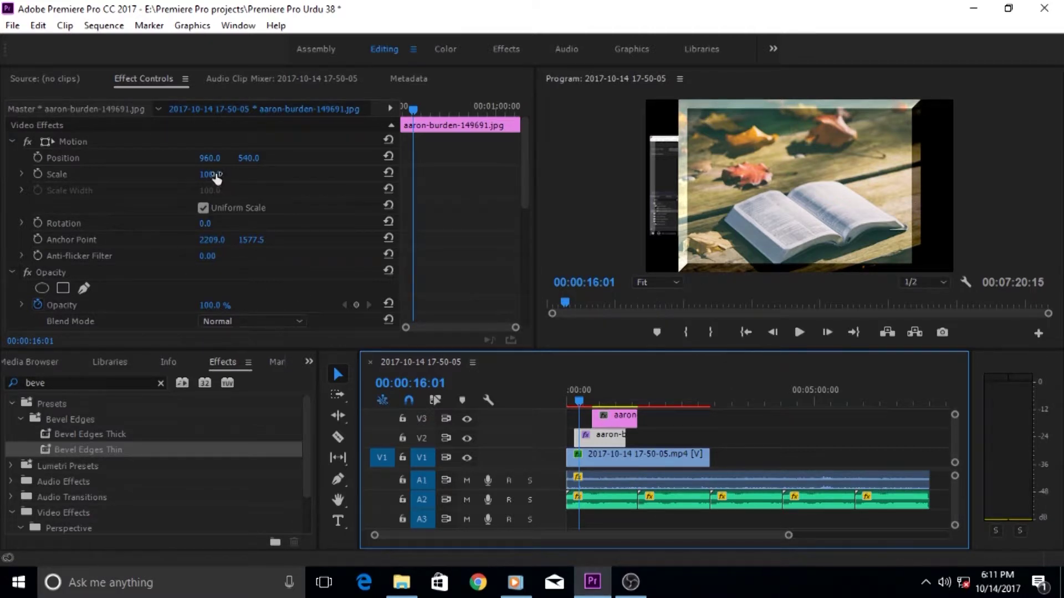
pyautogui.moveTo(216, 177); pyautogui.dragTo(510, 159)
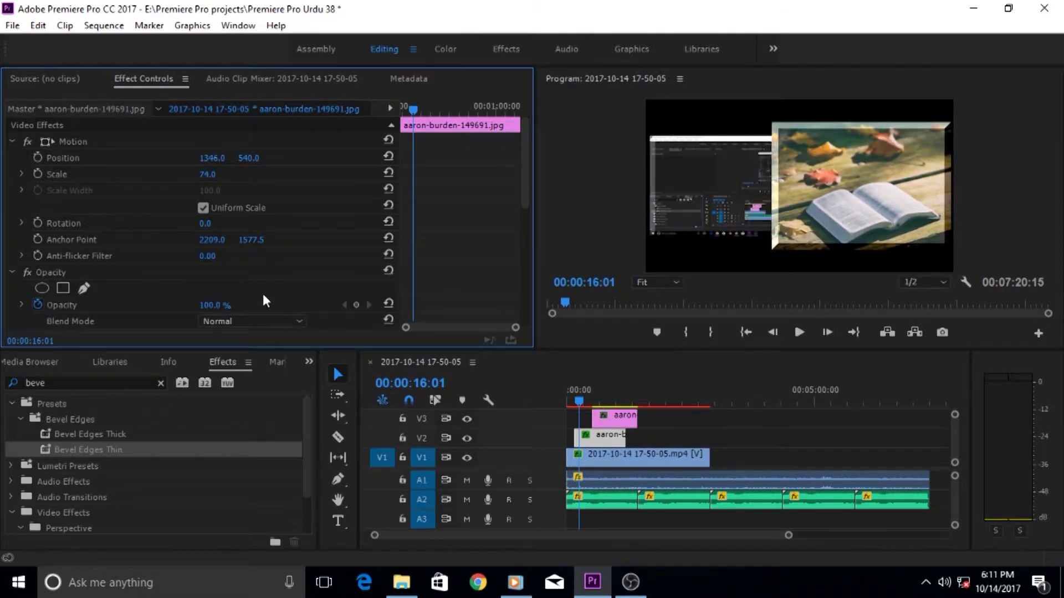
# Step: Delete the image clip on V3 that covers the V2 image
pyautogui.moveTo(586, 403); pyautogui.dragTo(606, 400)
pyautogui.click(601, 438)
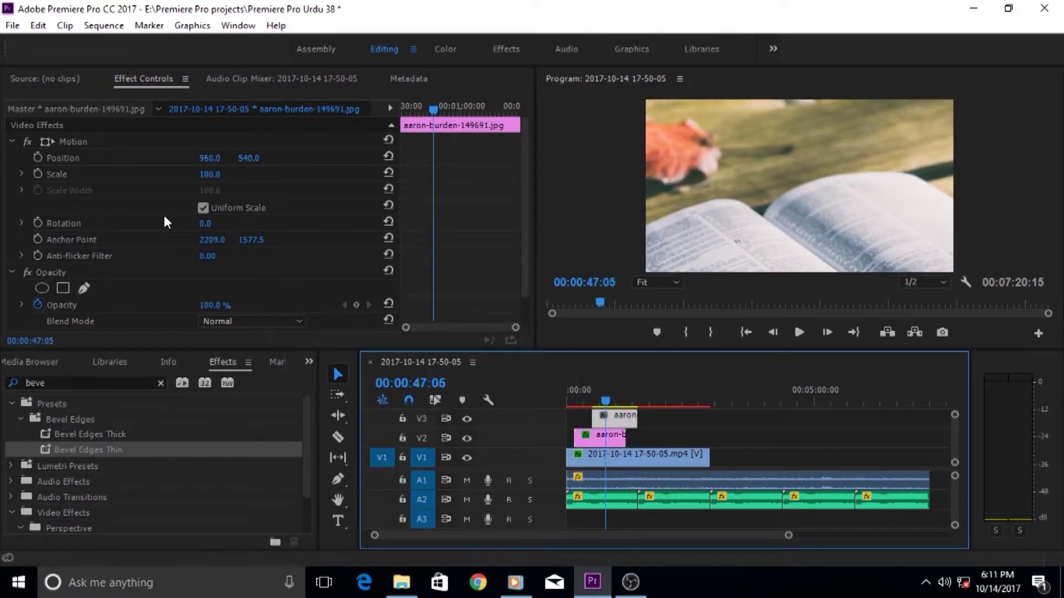
pyautogui.click(613, 421)
pyautogui.moveTo(606, 401)
pyautogui.mouseDown()
pyautogui.moveTo(586, 401)
pyautogui.moveTo(600, 402)
pyautogui.mouseUp()
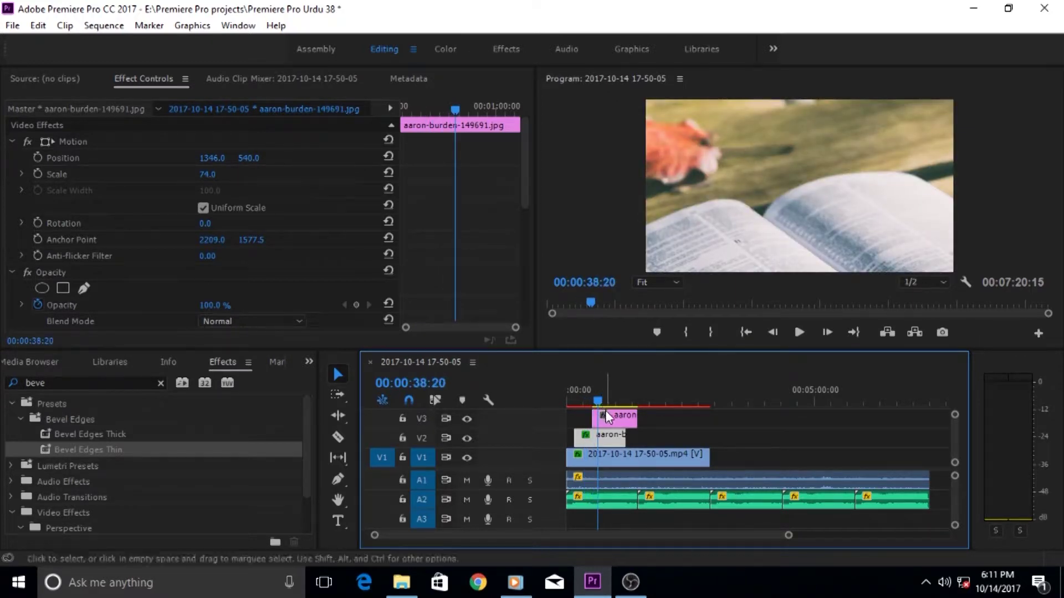
pyautogui.click(608, 419)
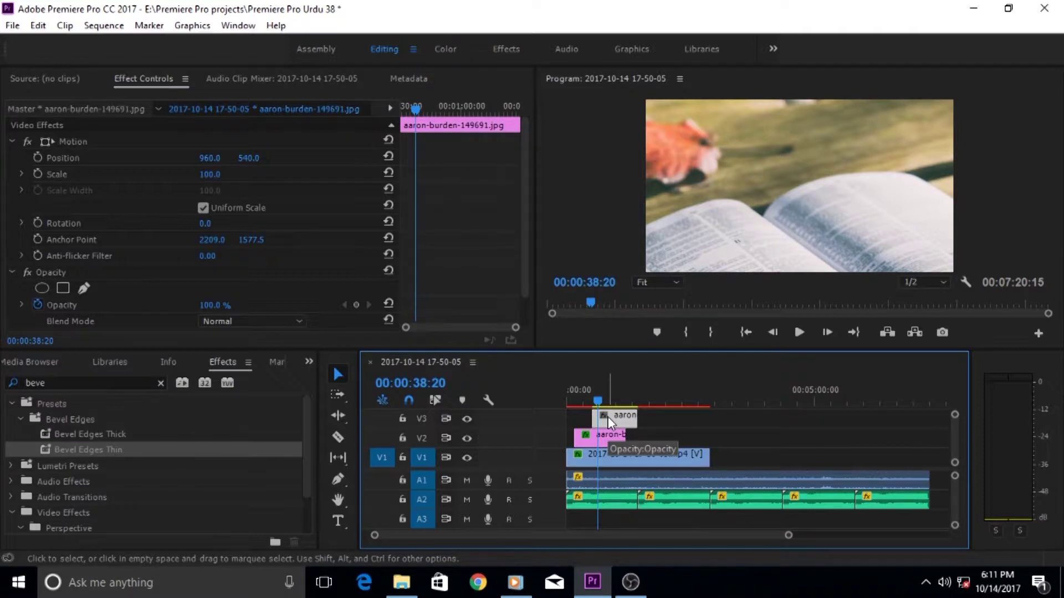
pyautogui.press('Delete')
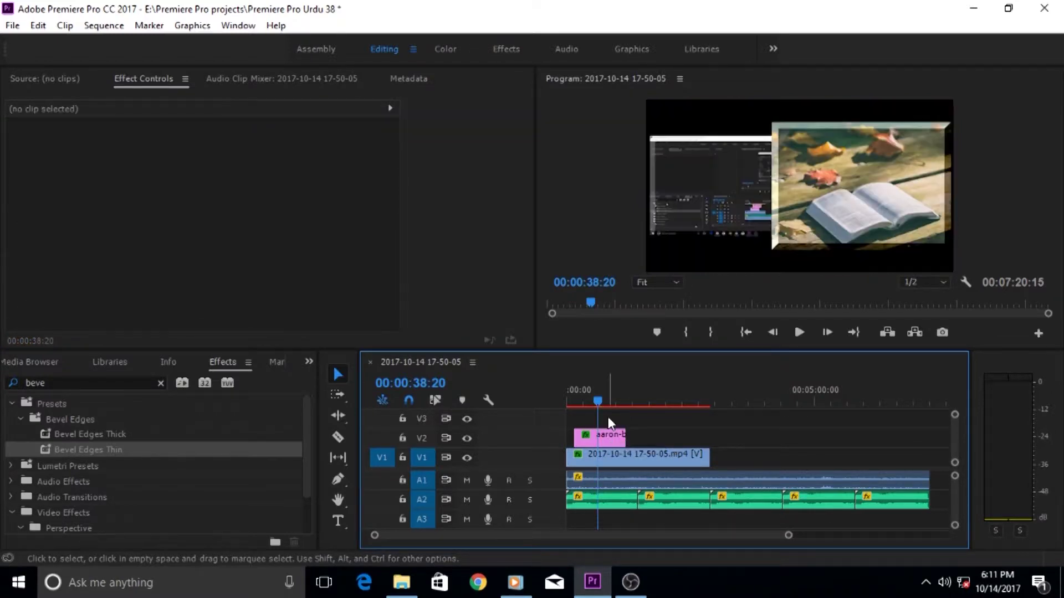
pyautogui.click(593, 403)
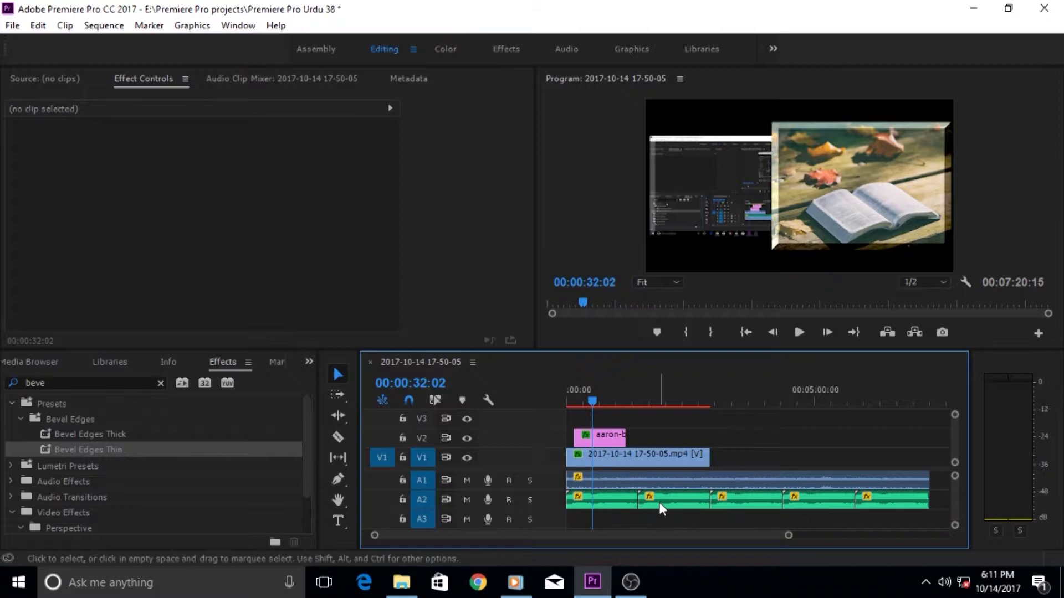
# Step: Duplicate the V2 image clip and the V1 video clip, placing the copies after the original video with the image above the copied video
pyautogui.click(602, 442)
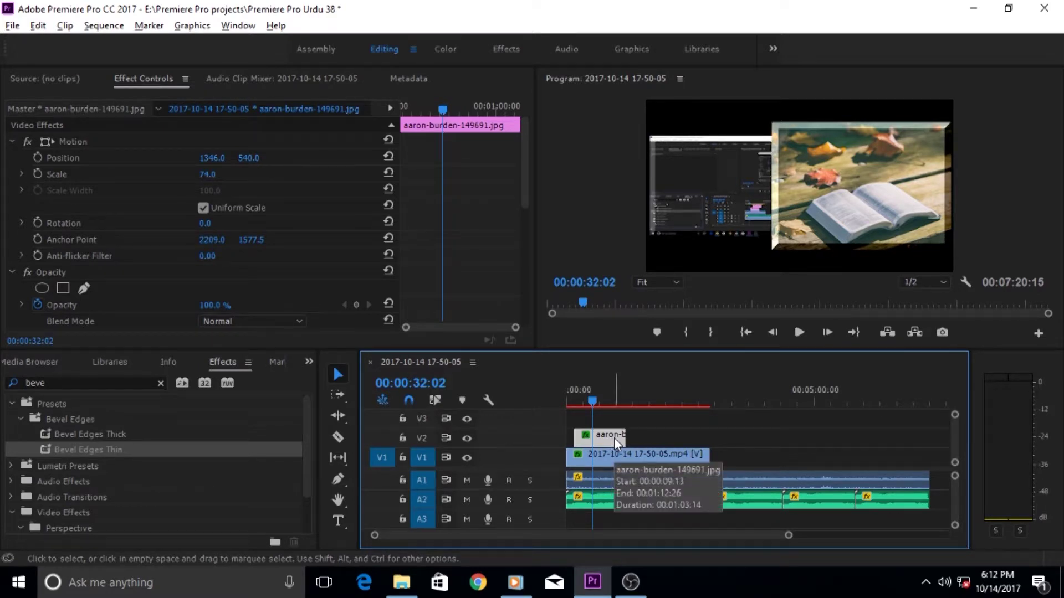
pyautogui.moveTo(604, 438); pyautogui.dragTo(699, 440)
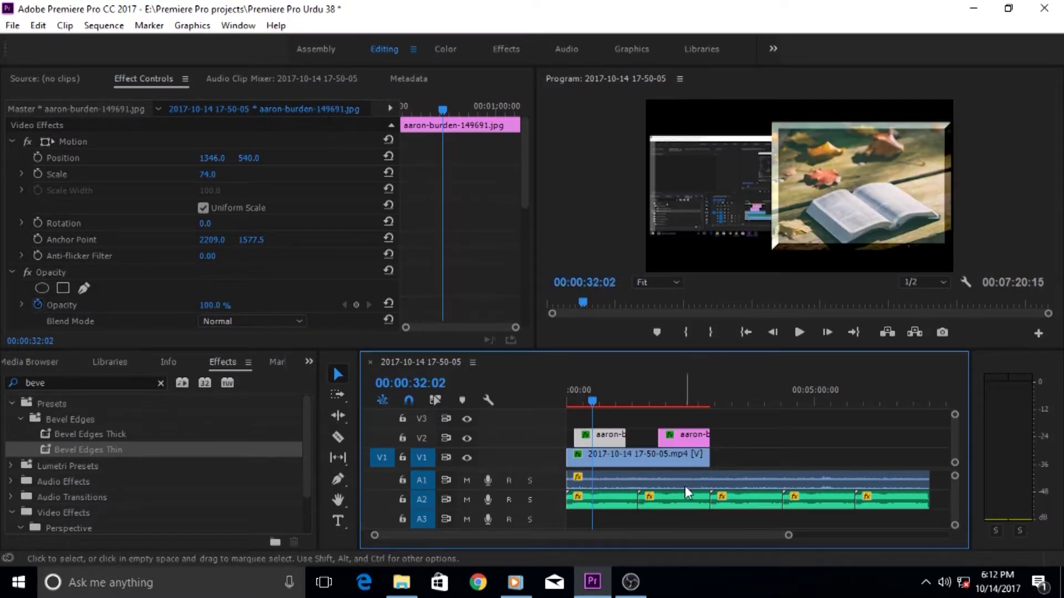
pyautogui.moveTo(614, 459); pyautogui.dragTo(757, 457)
pyautogui.moveTo(690, 437); pyautogui.dragTo(761, 447)
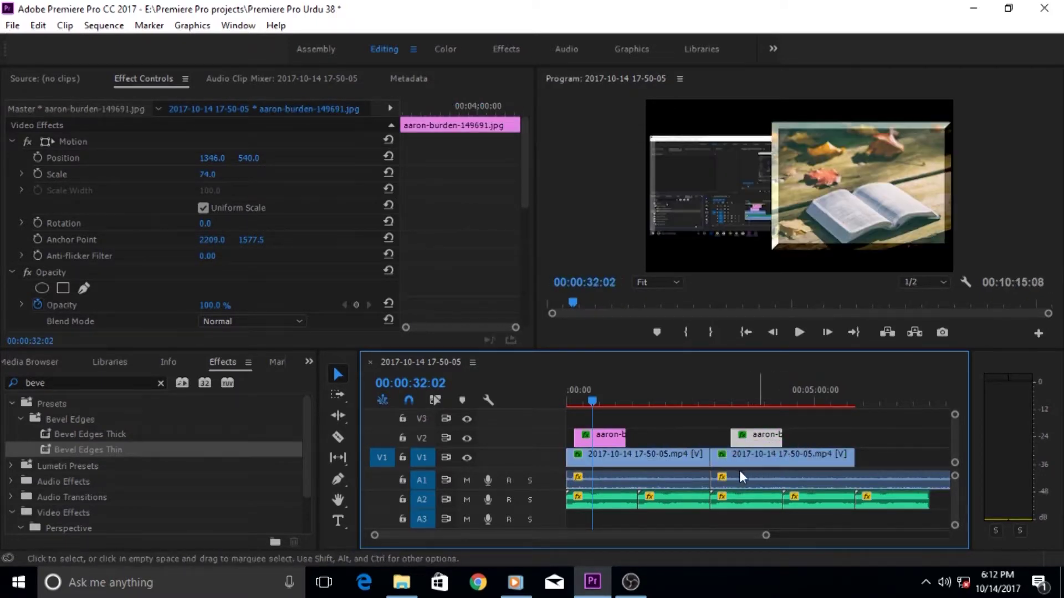
pyautogui.click(799, 421)
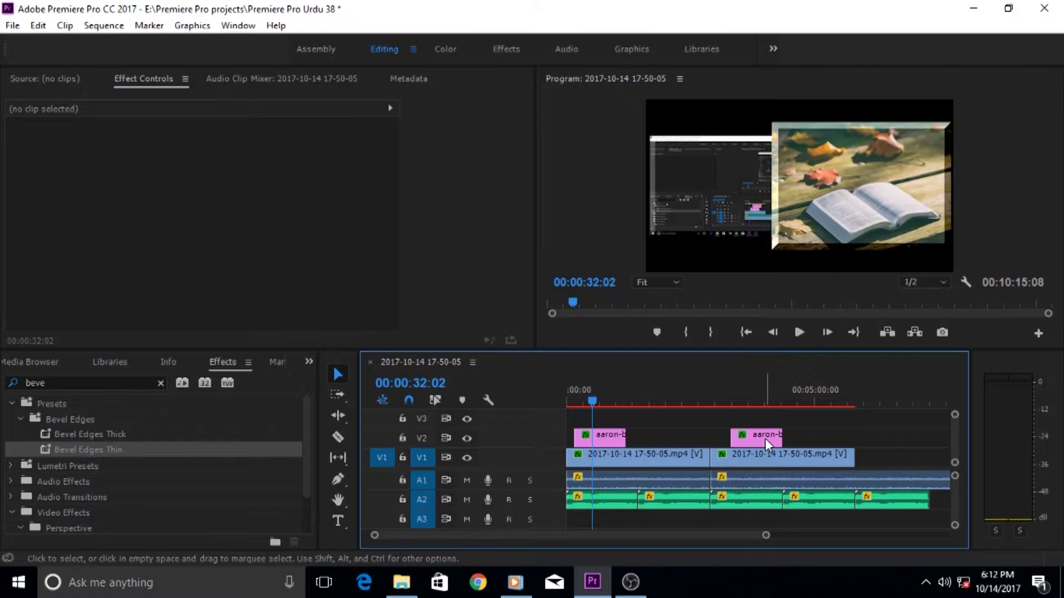
# Step: Remove the Motion and Bevel Edges attributes from the duplicated image and video clips
pyautogui.moveTo(593, 398); pyautogui.dragTo(749, 397)
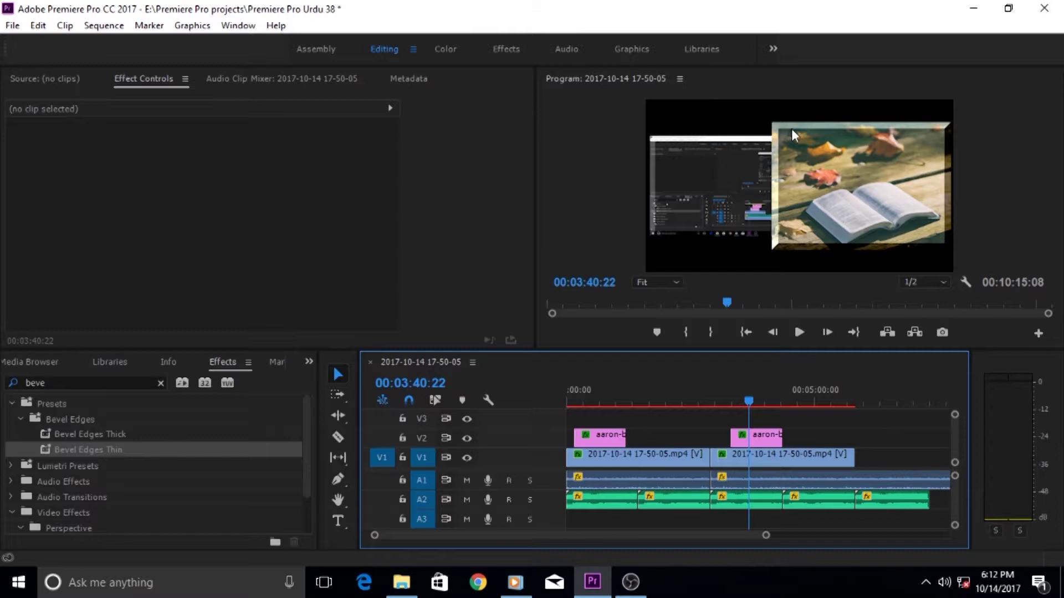
pyautogui.moveTo(798, 419); pyautogui.dragTo(762, 469)
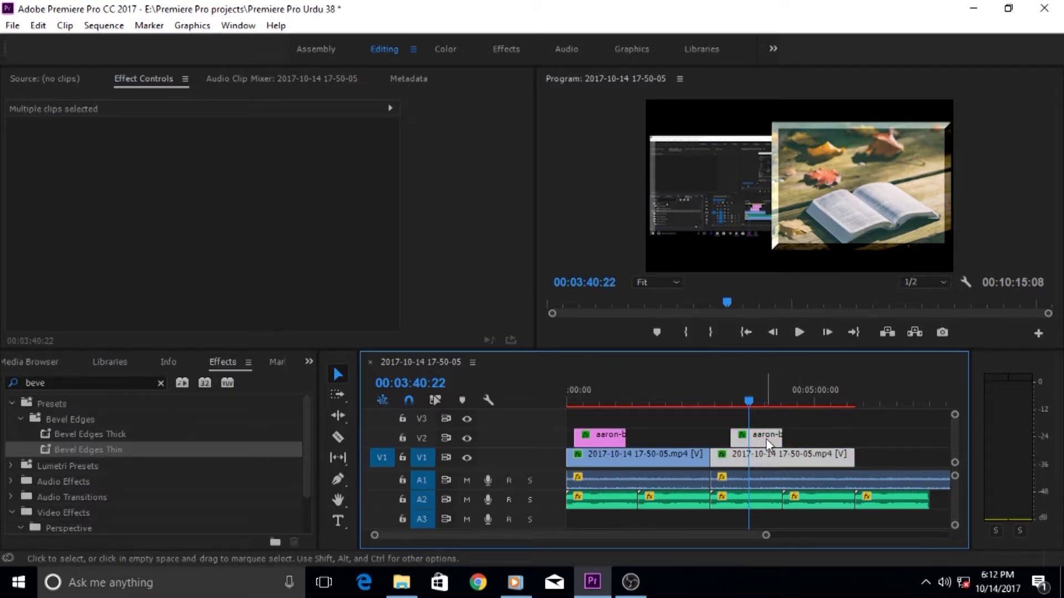
pyautogui.rightClick(766, 441)
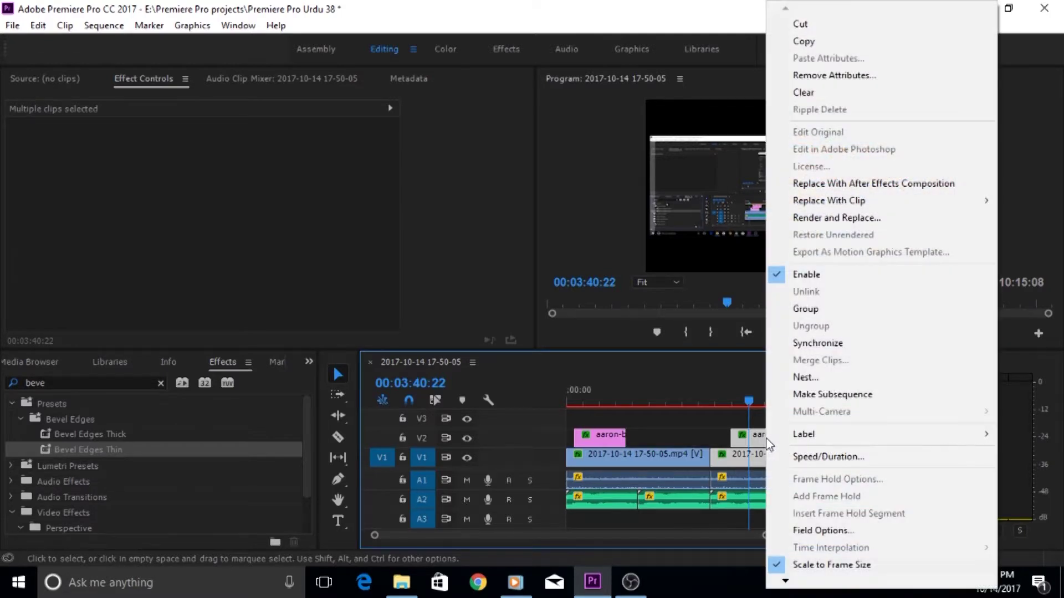
pyautogui.click(800, 77)
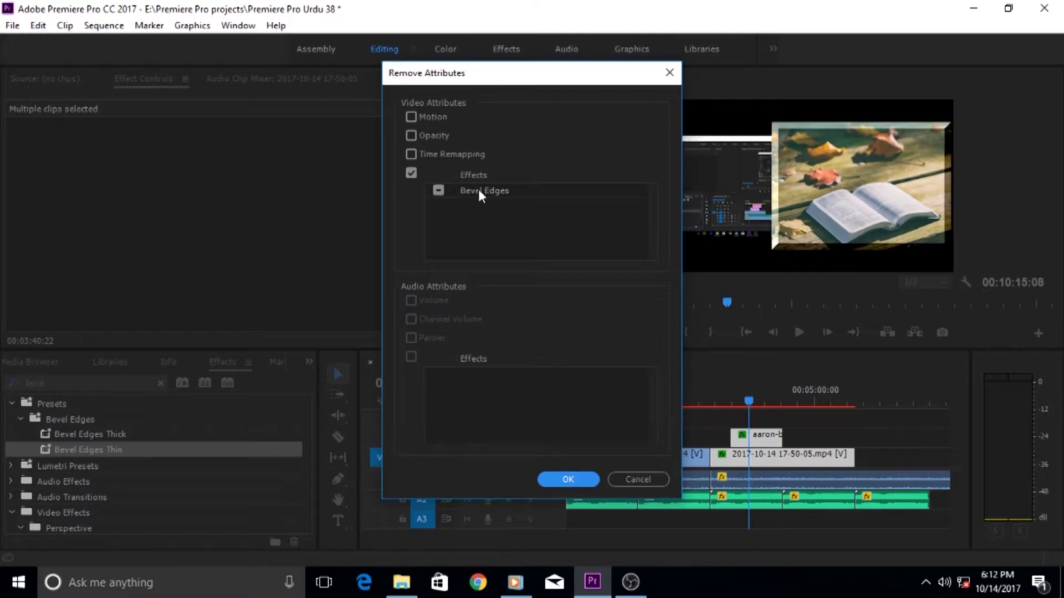
pyautogui.click(411, 117)
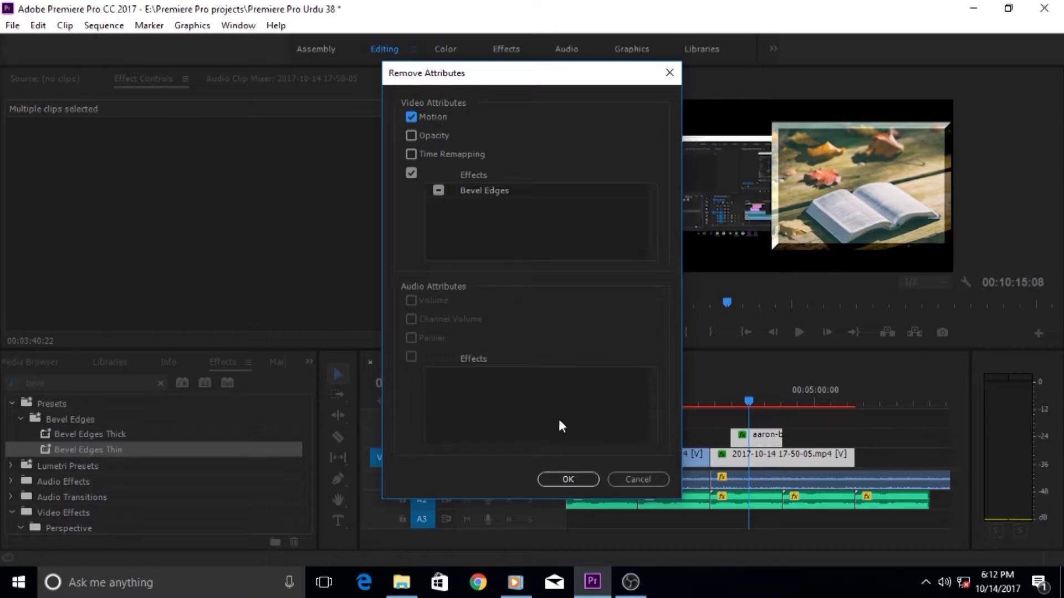
pyautogui.click(563, 477)
pyautogui.click(563, 479)
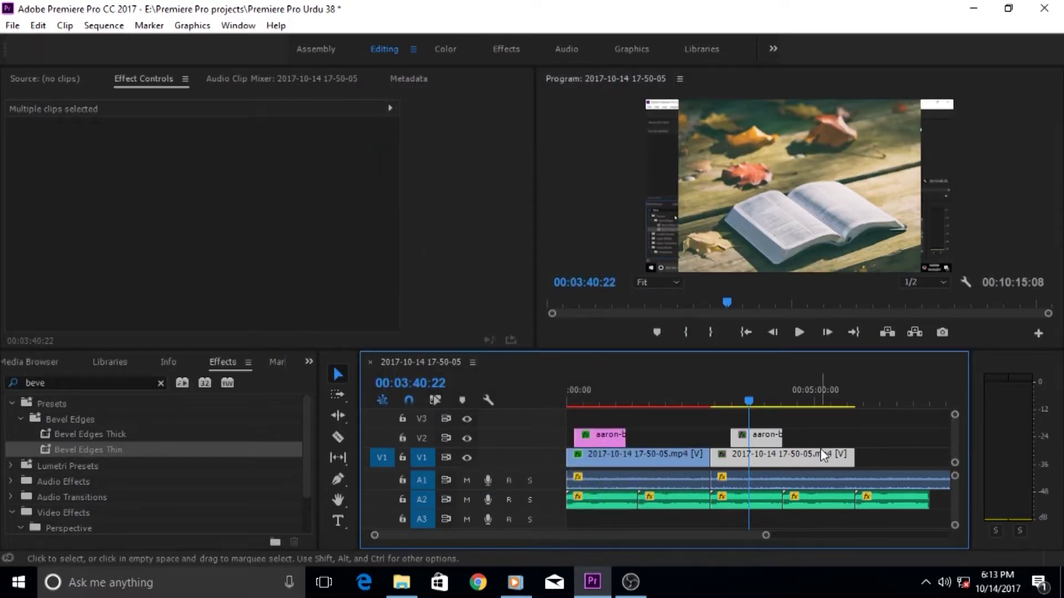
# Step: Select the Motion effect and the first Bevel Edges effect of the original image clip on V2
pyautogui.moveTo(749, 409); pyautogui.dragTo(603, 407)
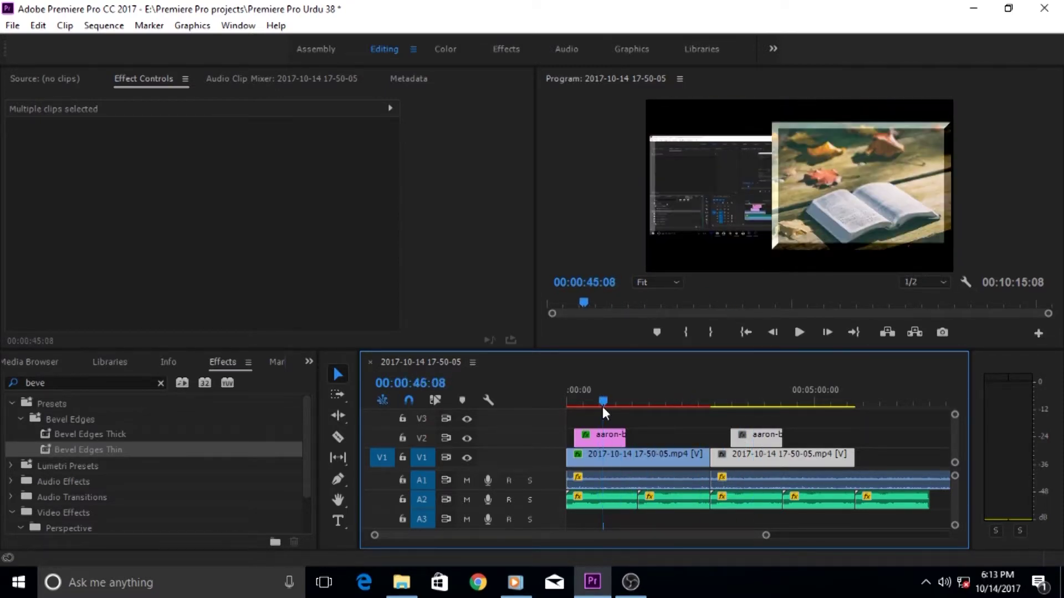
pyautogui.click(610, 437)
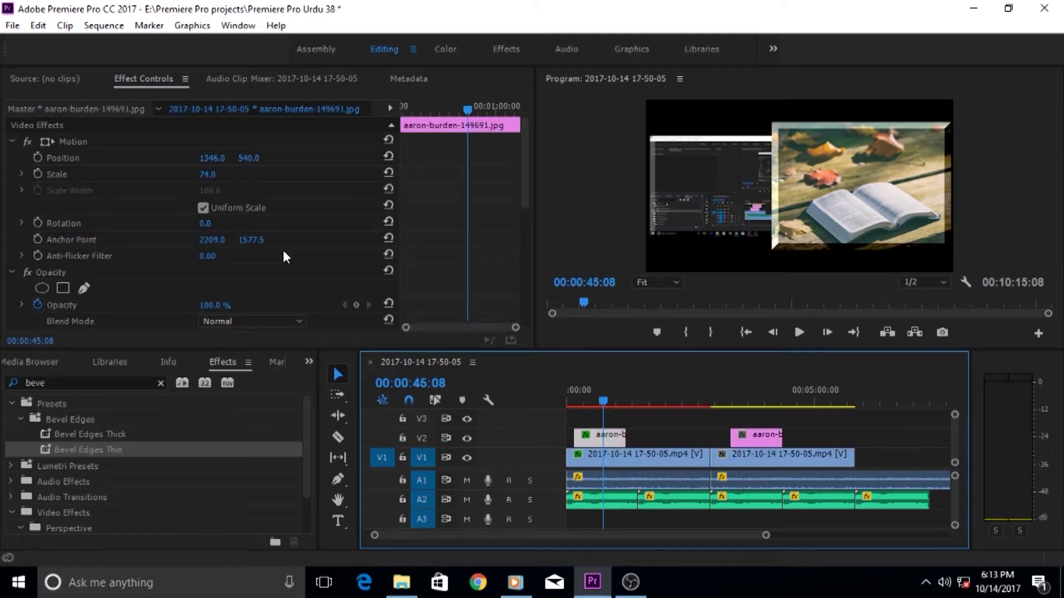
pyautogui.click(12, 142)
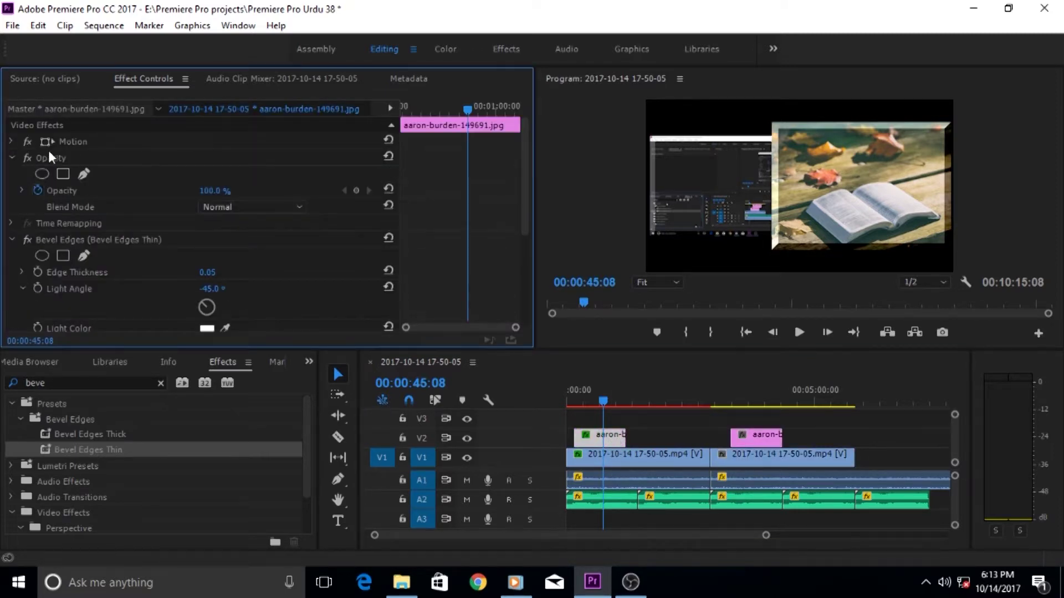
pyautogui.click(63, 141)
pyautogui.click(12, 240)
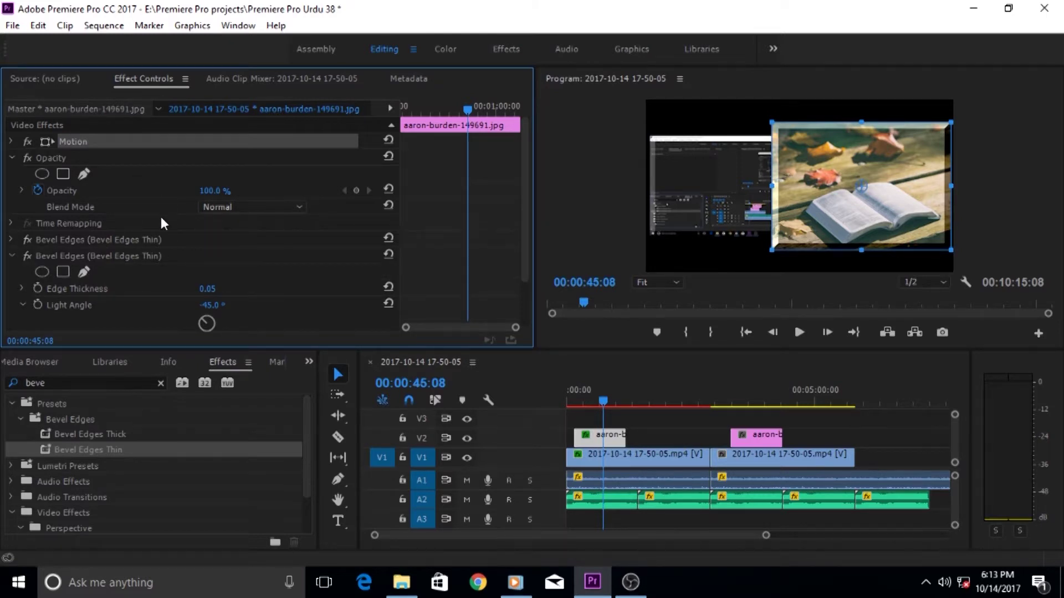
pyautogui.click(12, 256)
pyautogui.click(47, 242)
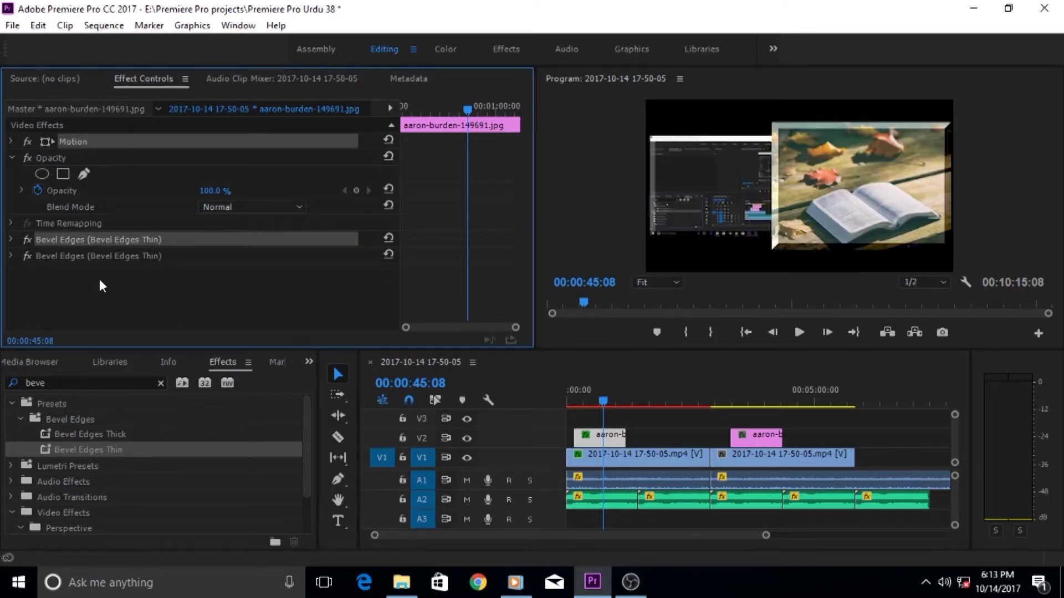
# Step: Save the selected effects as a preset named "MY Own Effects" with the description "it contains beveal and motion effects."
pyautogui.rightClick(55, 240)
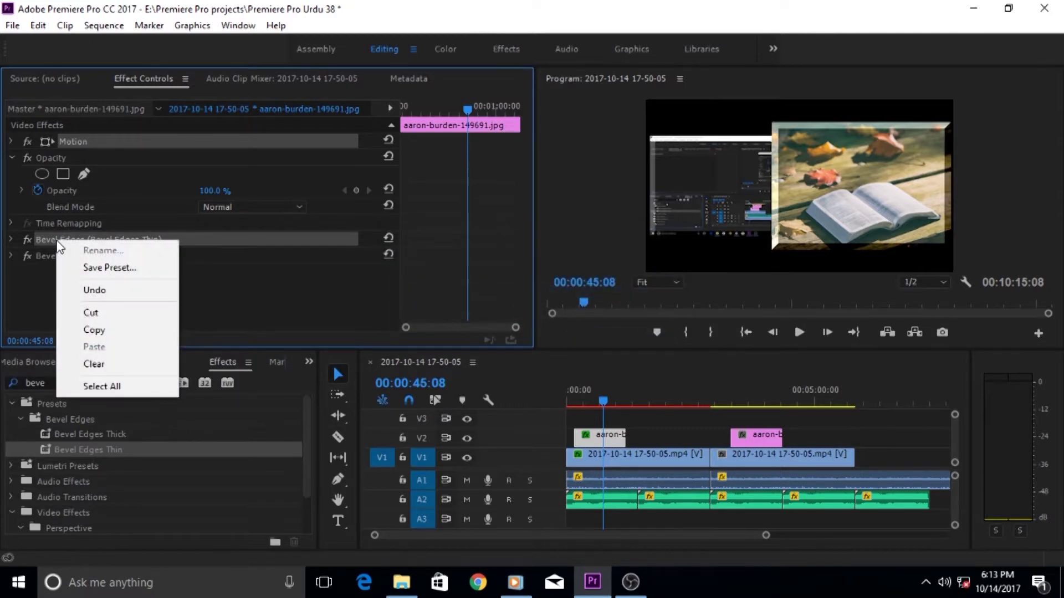
pyautogui.click(115, 270)
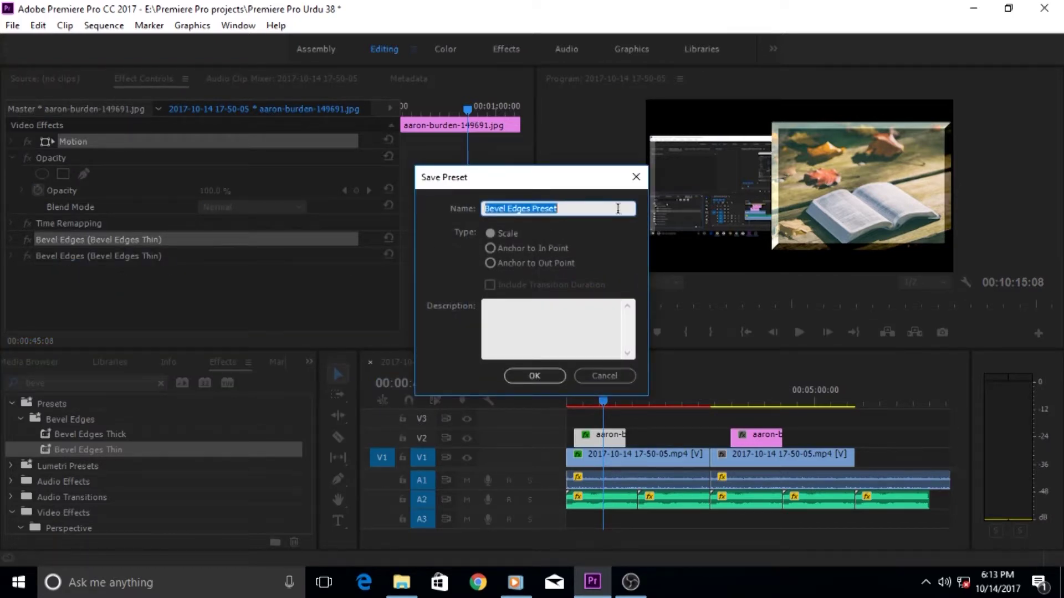
pyautogui.write('MY')
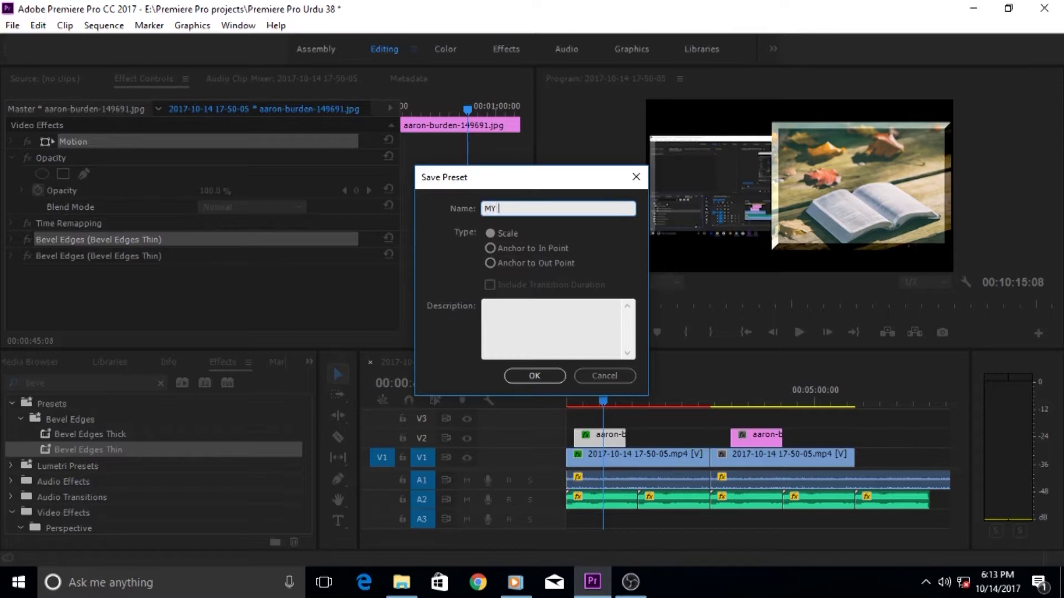
pyautogui.write(' Own Effects')
pyautogui.click(528, 329)
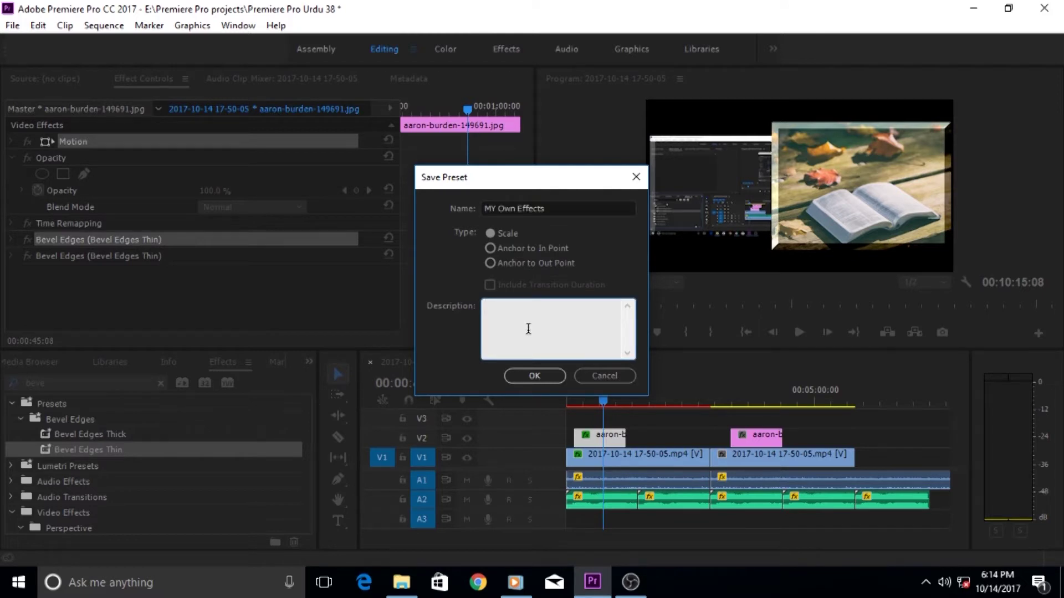
pyautogui.write('it contains beveal and motion effects')
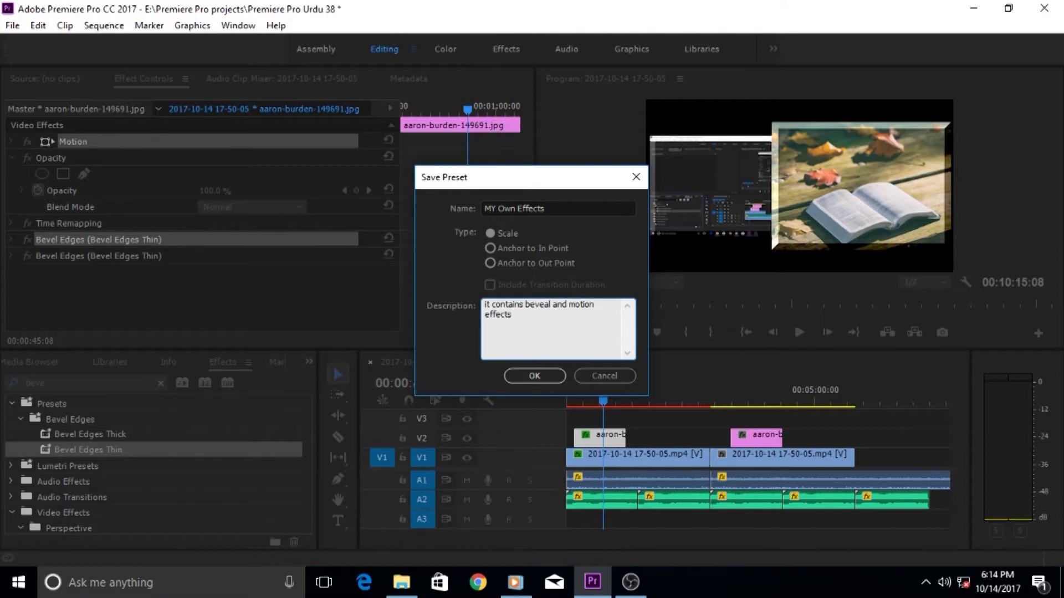
pyautogui.write('.')
pyautogui.click(534, 376)
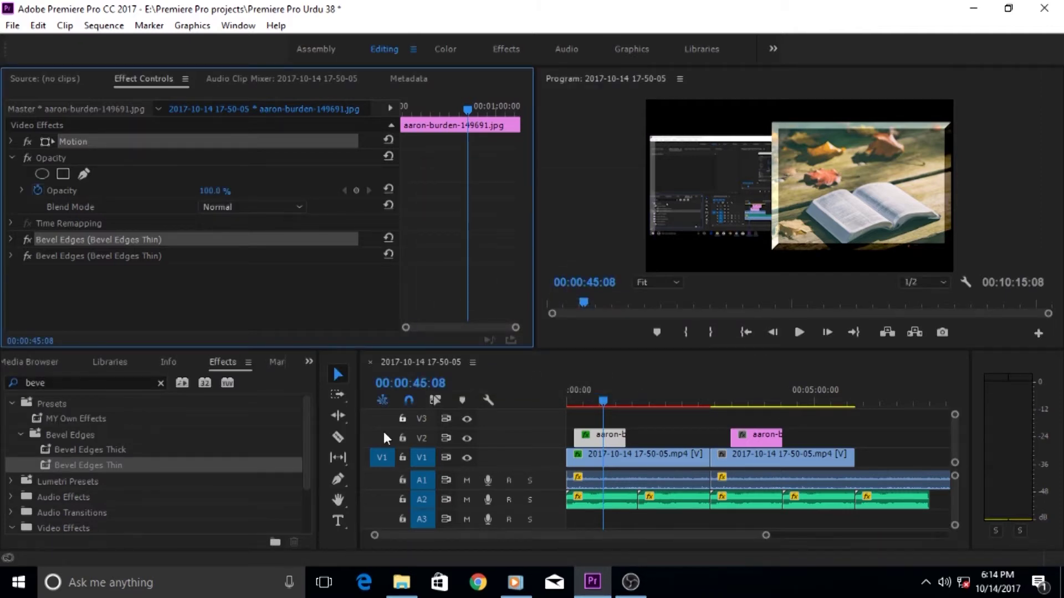
# Step: Apply the MY Own Effects preset to the duplicated image clip on V2
pyautogui.click(72, 423)
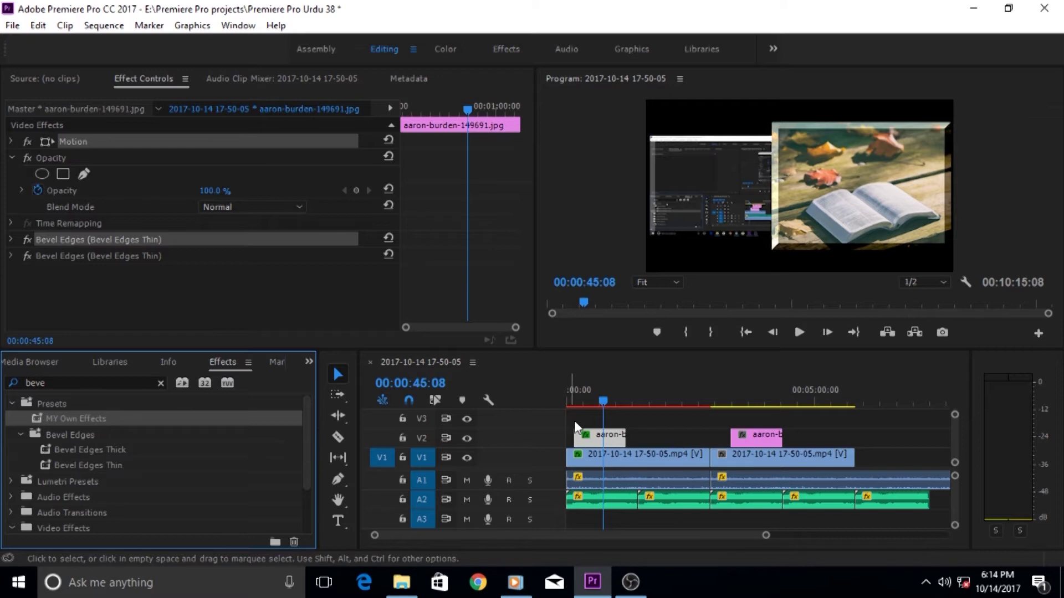
pyautogui.moveTo(604, 397); pyautogui.dragTo(749, 405)
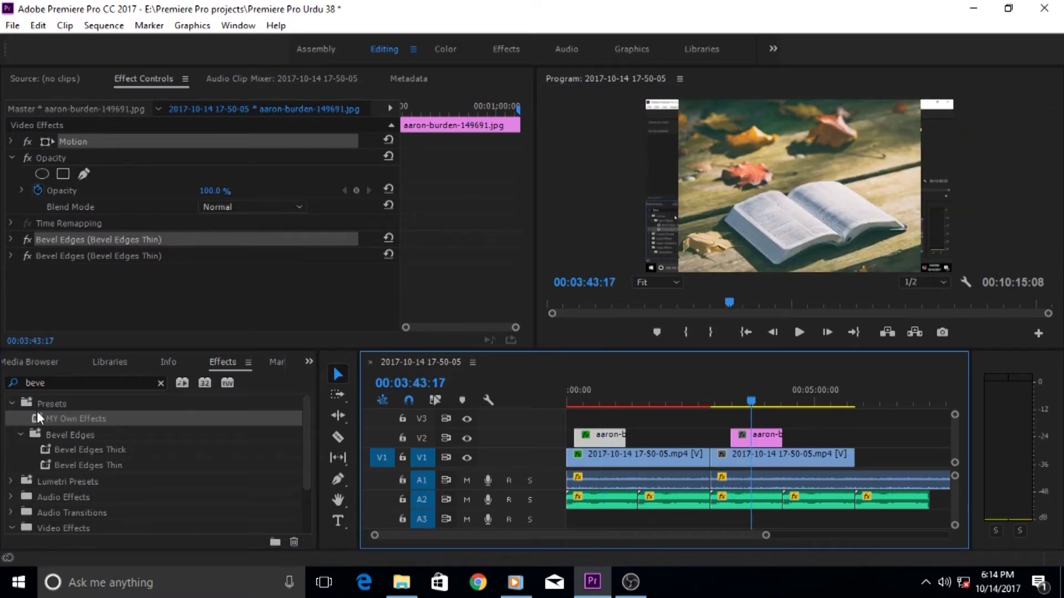
pyautogui.moveTo(38, 418); pyautogui.dragTo(750, 434)
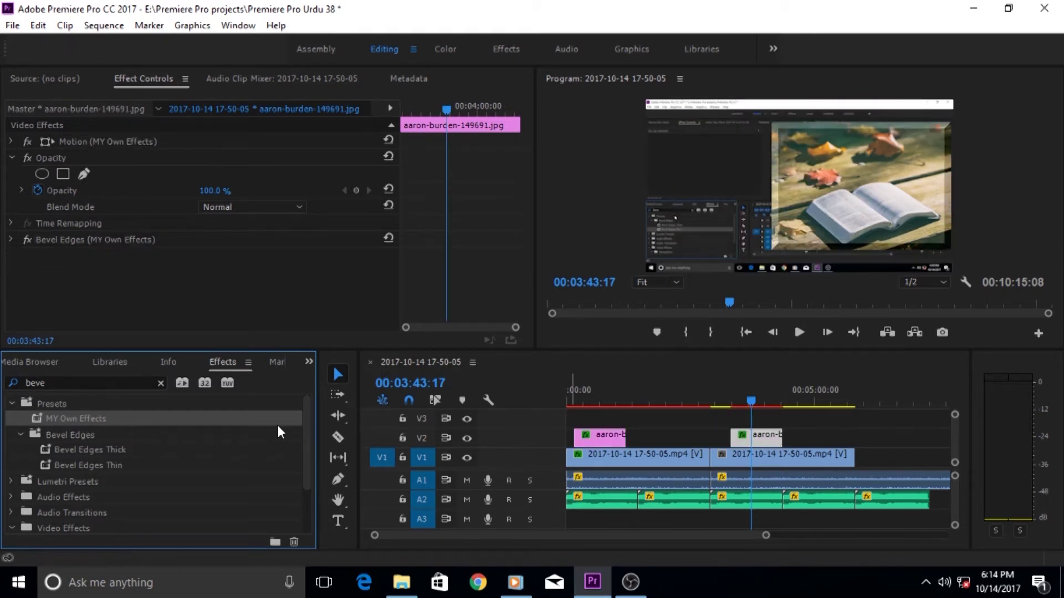
# Step: Apply the MY Own Effects preset to the duplicated video clip on V1 and set its horizontal position to 733
pyautogui.moveTo(31, 418); pyautogui.dragTo(760, 462)
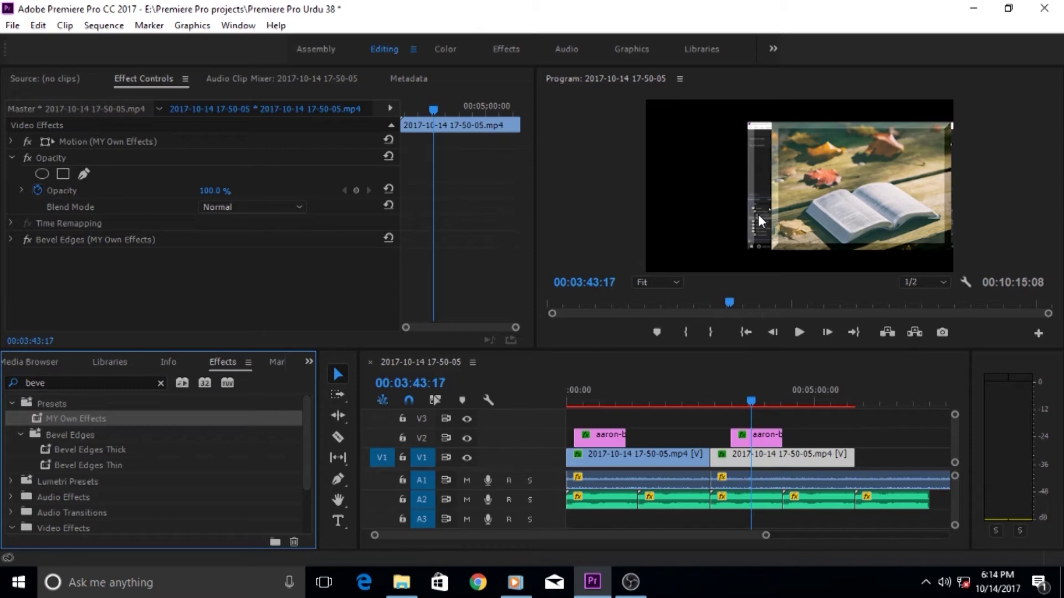
pyautogui.click(11, 141)
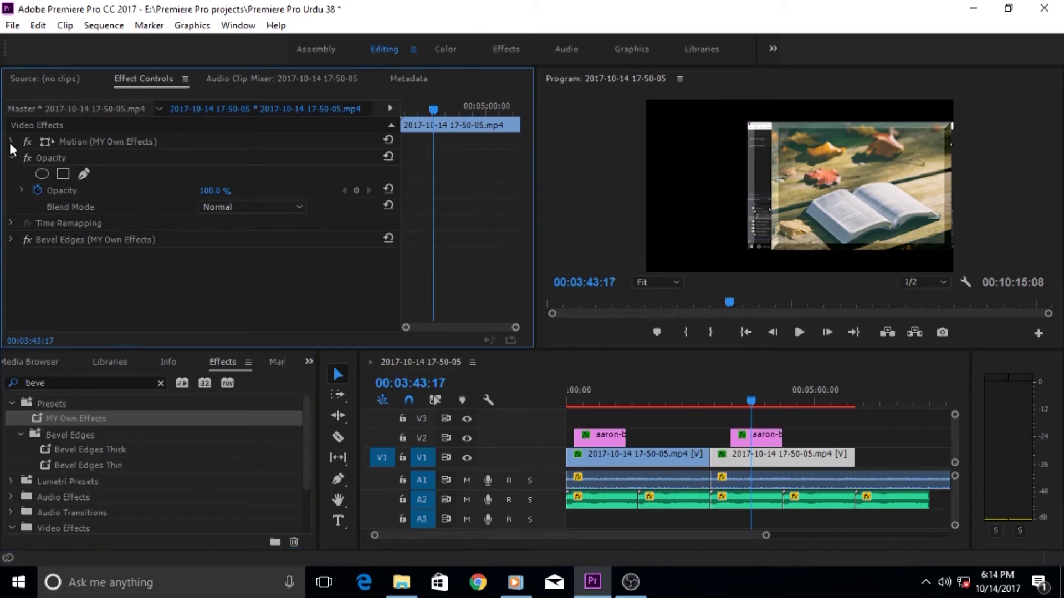
pyautogui.moveTo(214, 165); pyautogui.dragTo(152, 165)
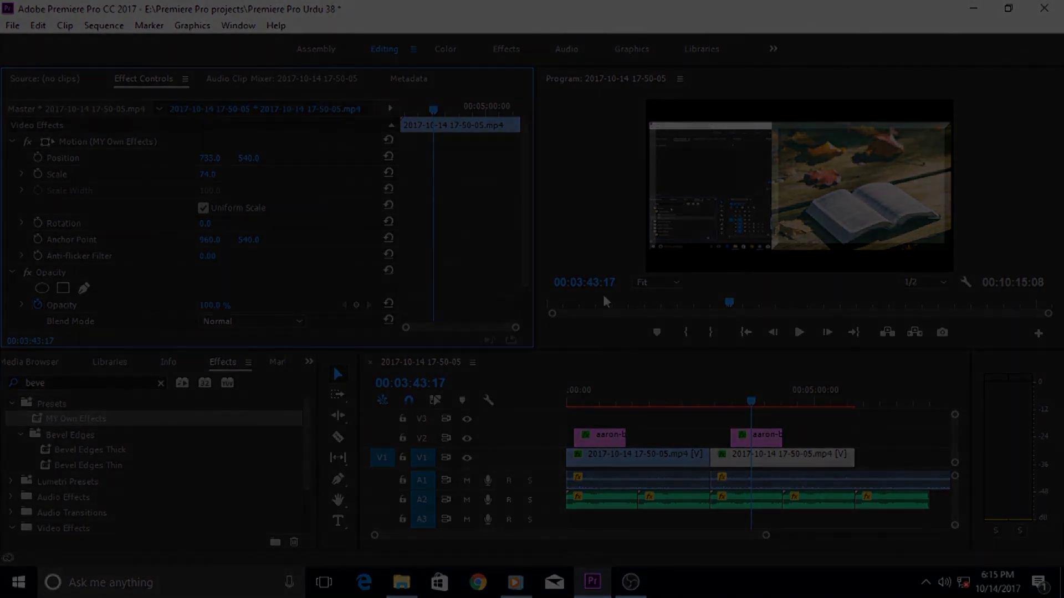
pyautogui.click(592, 582)
pyautogui.rightClick(430, 203)
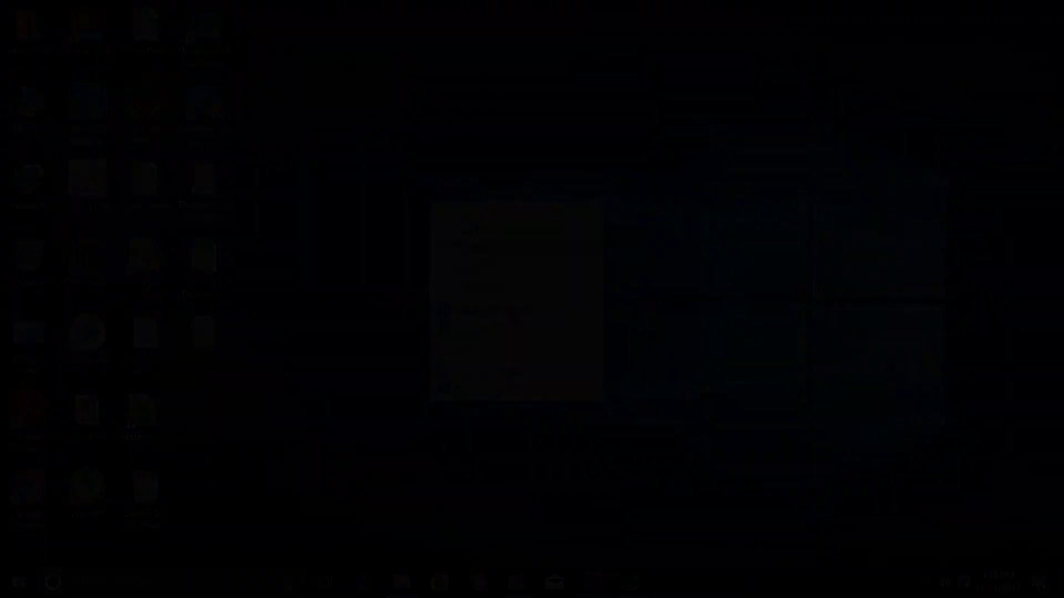